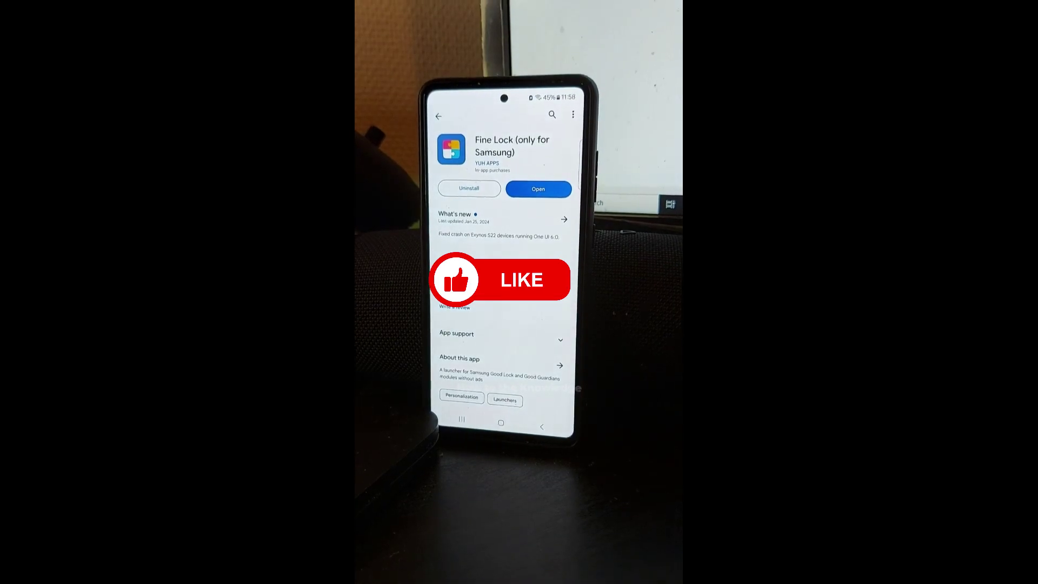
Leave the installed Fine Lock (only for Samsung) Play Store listing for the home screen.
click(501, 422)
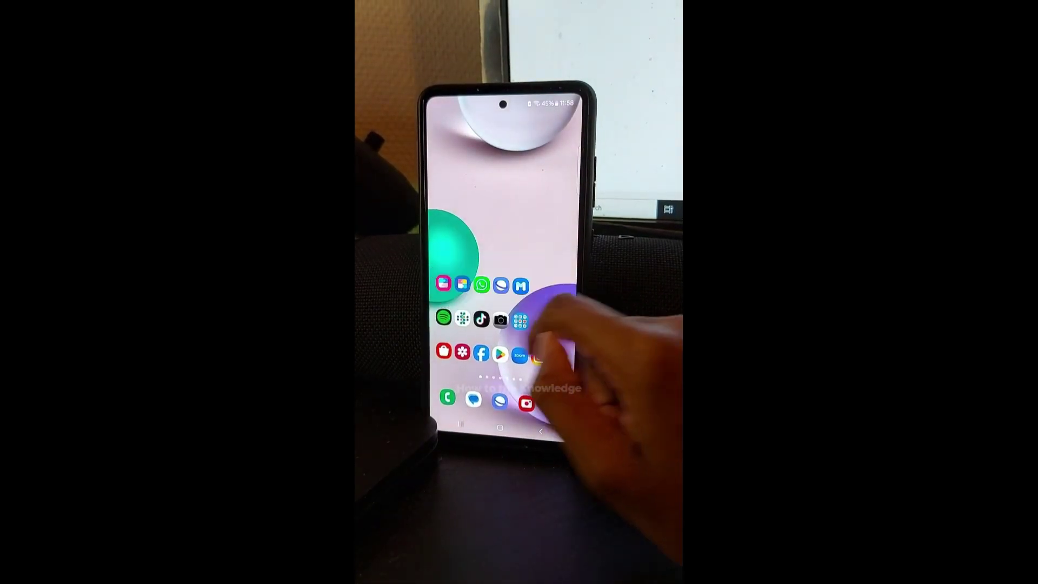
Launch Fine Lock Pro and open the Edge lighting+ module under Family.
click(444, 283)
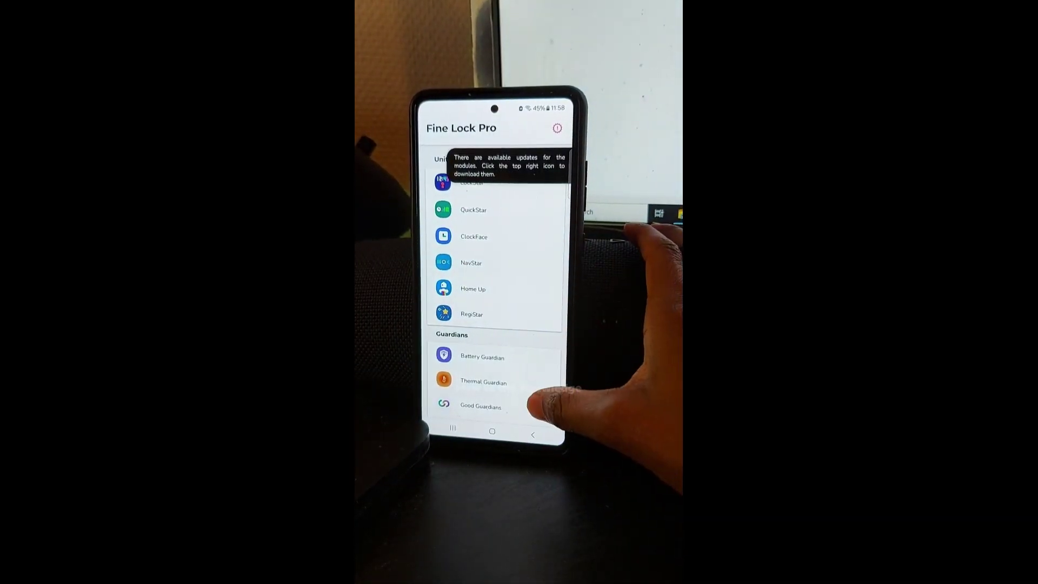
scroll(540, 403, down, 2)
scroll(540, 389, down, 3)
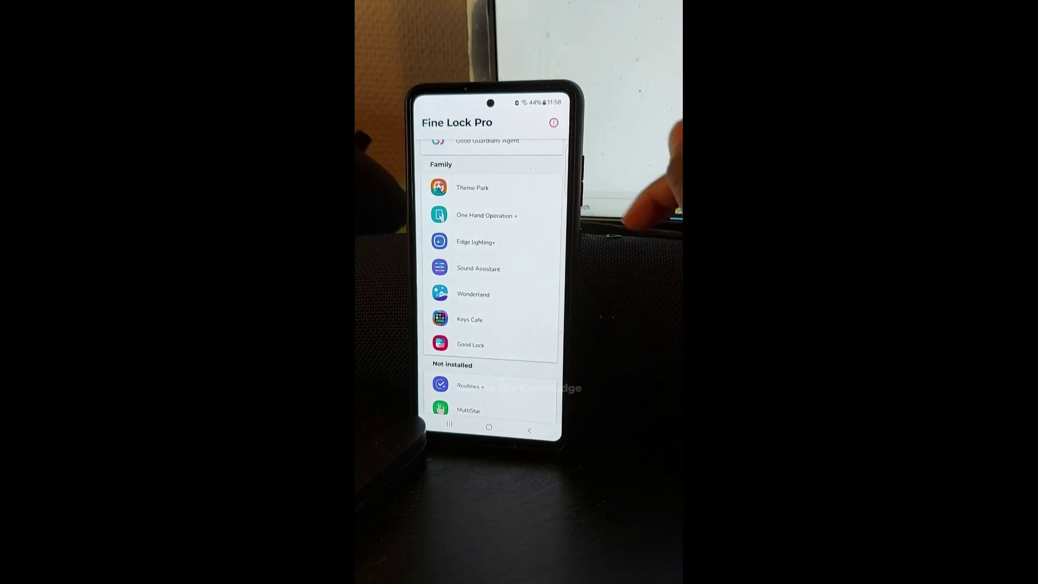
click(476, 241)
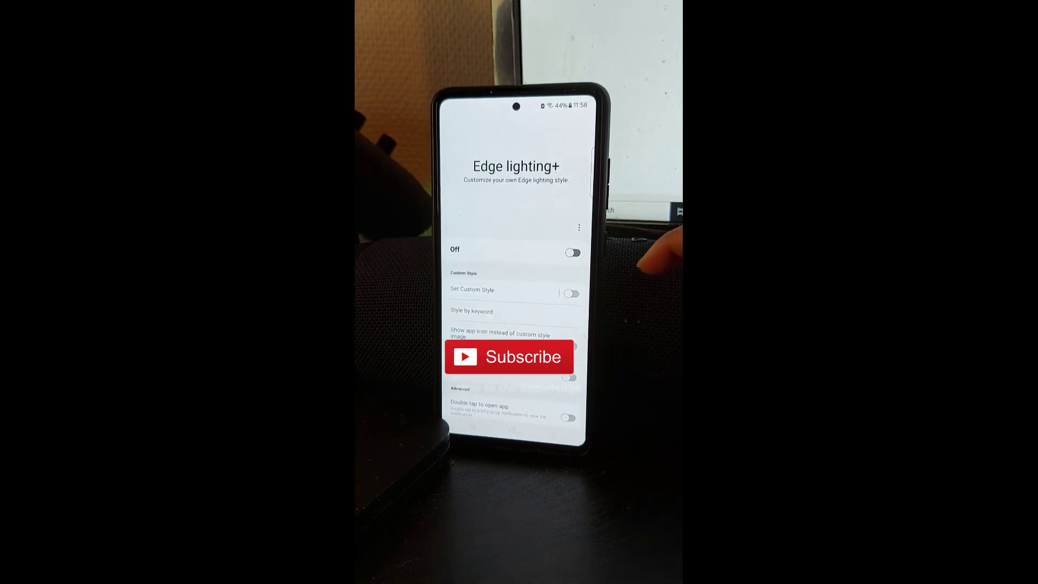
Switch Edge lighting+ on and enable Set Custom Style.
click(573, 253)
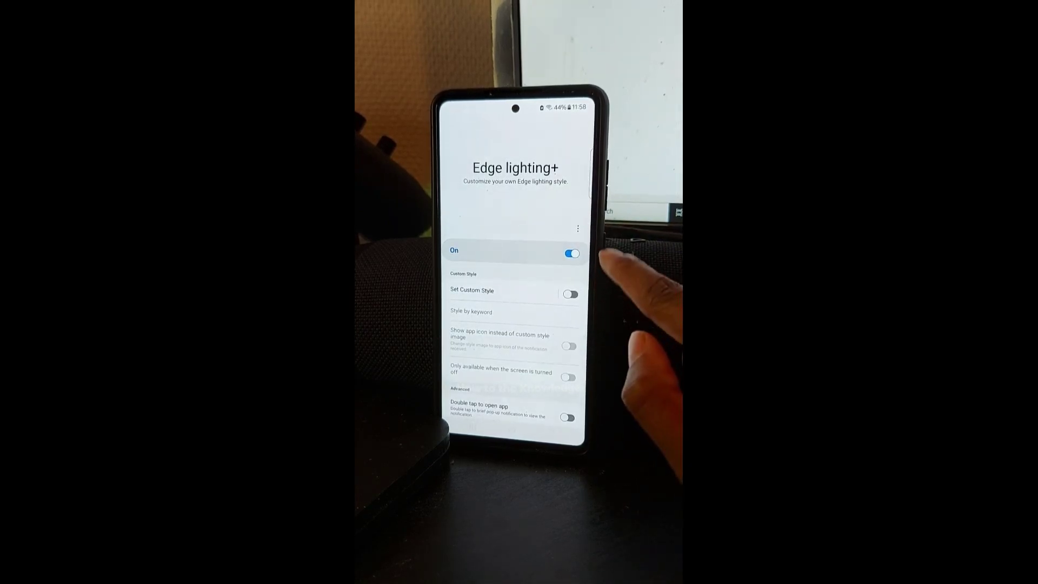
click(570, 294)
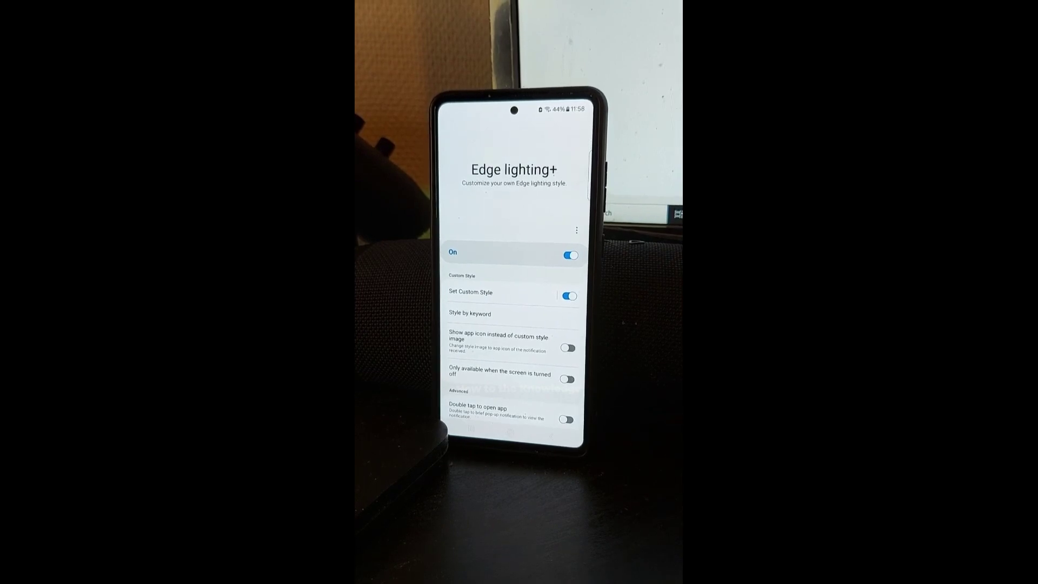
click(503, 295)
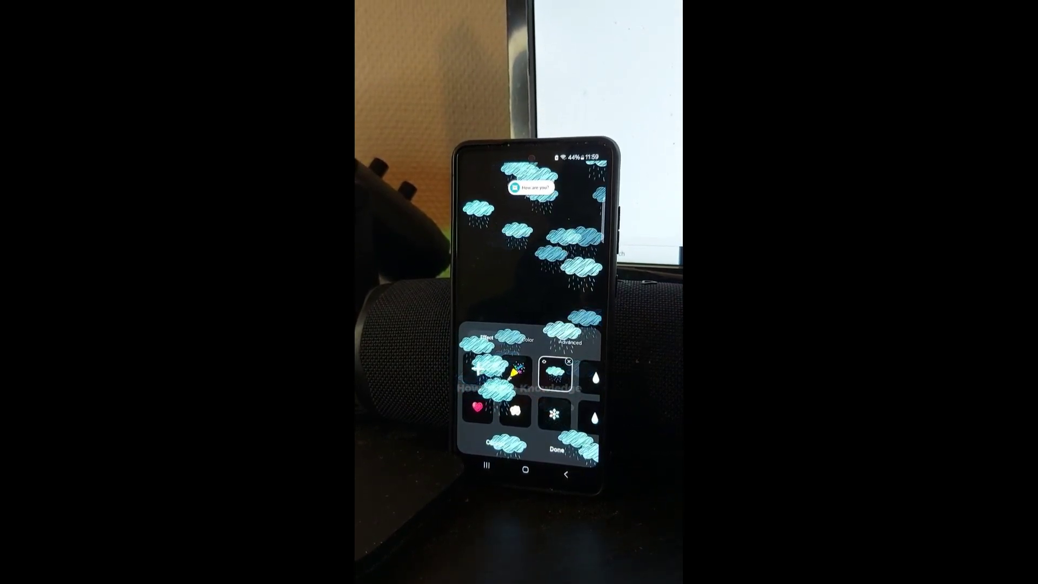
Choose the water-drop effect in the custom style editor.
drag(568, 412, 519, 468)
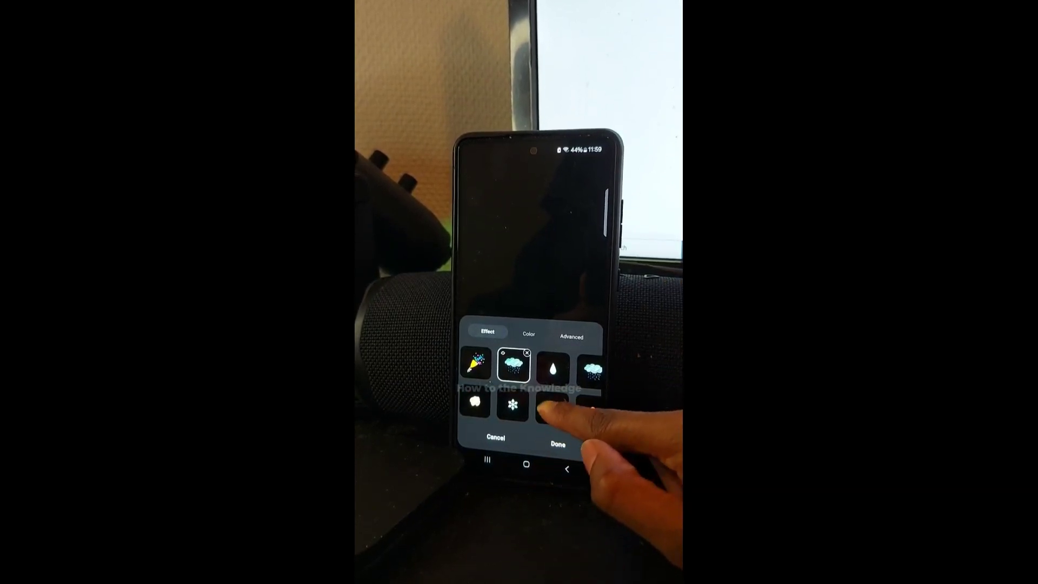
click(552, 408)
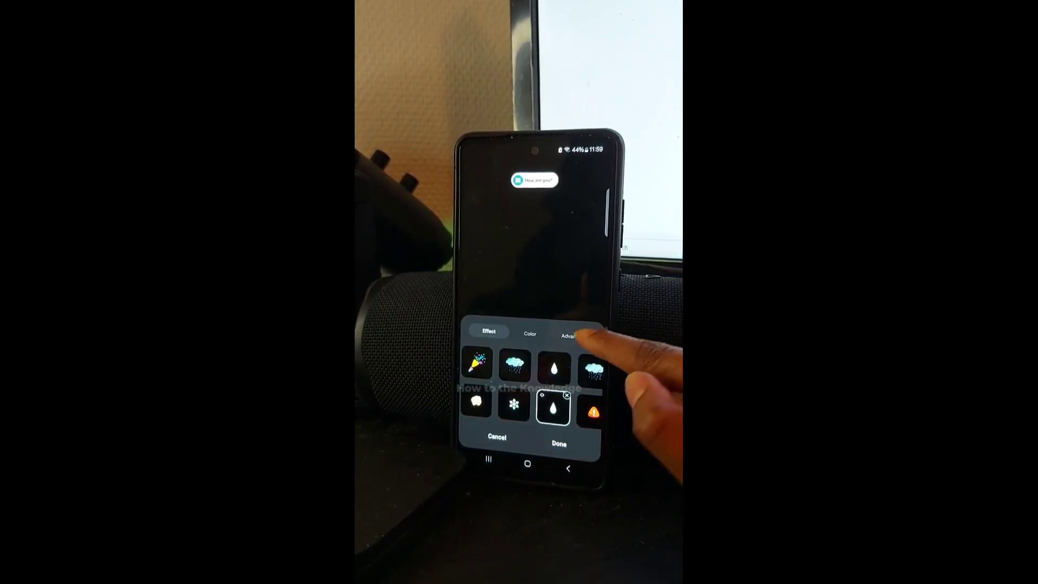
click(572, 336)
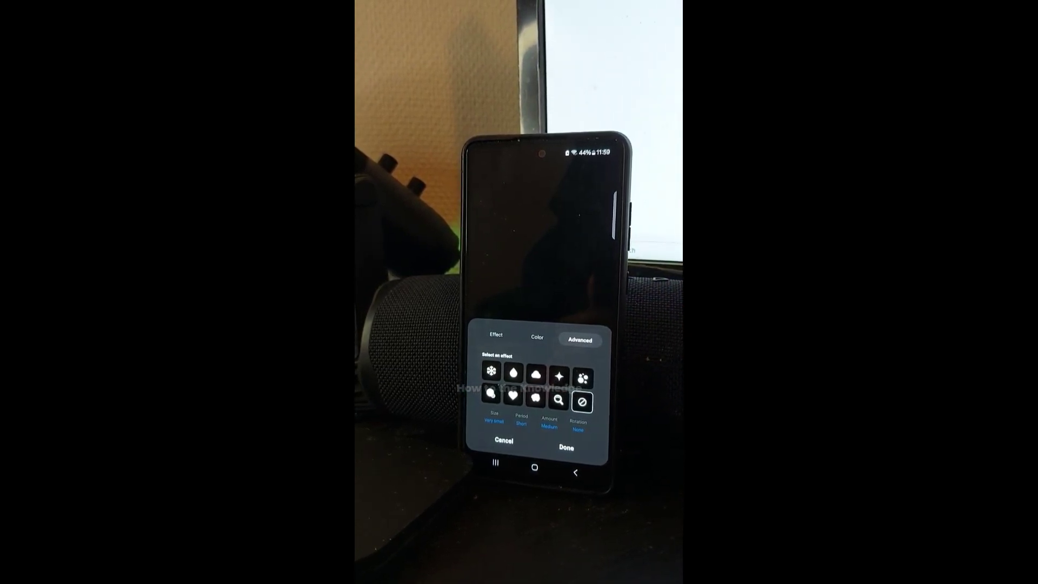
Try sparkle and bubble particles, settle on drop particles, and save the style.
click(513, 372)
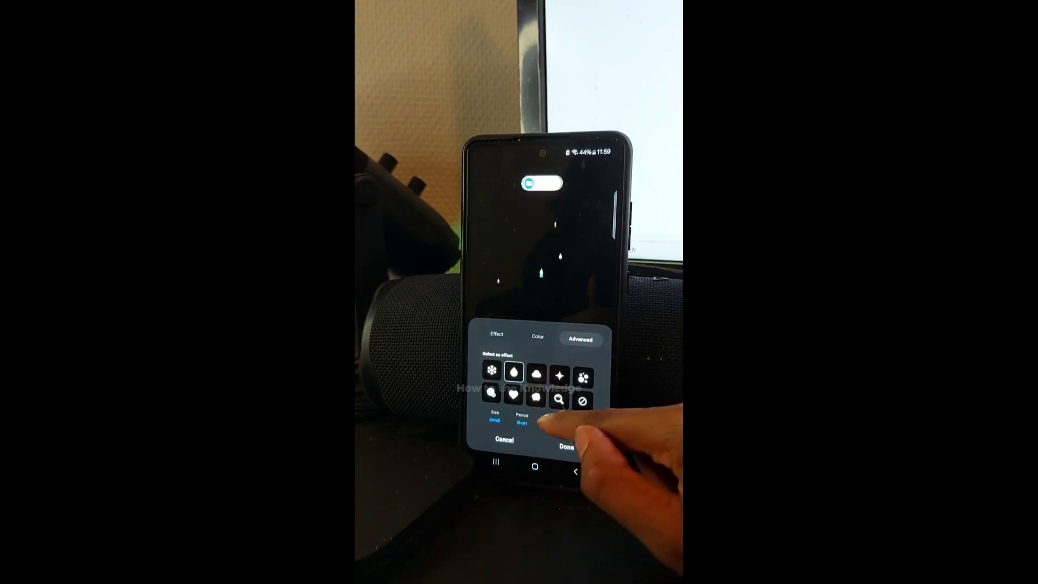
click(559, 376)
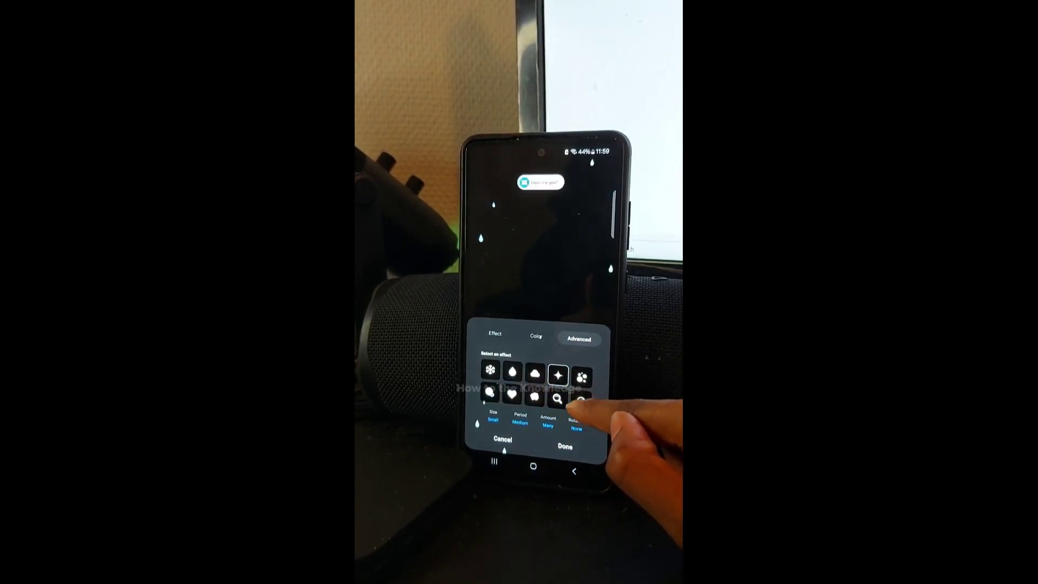
click(580, 378)
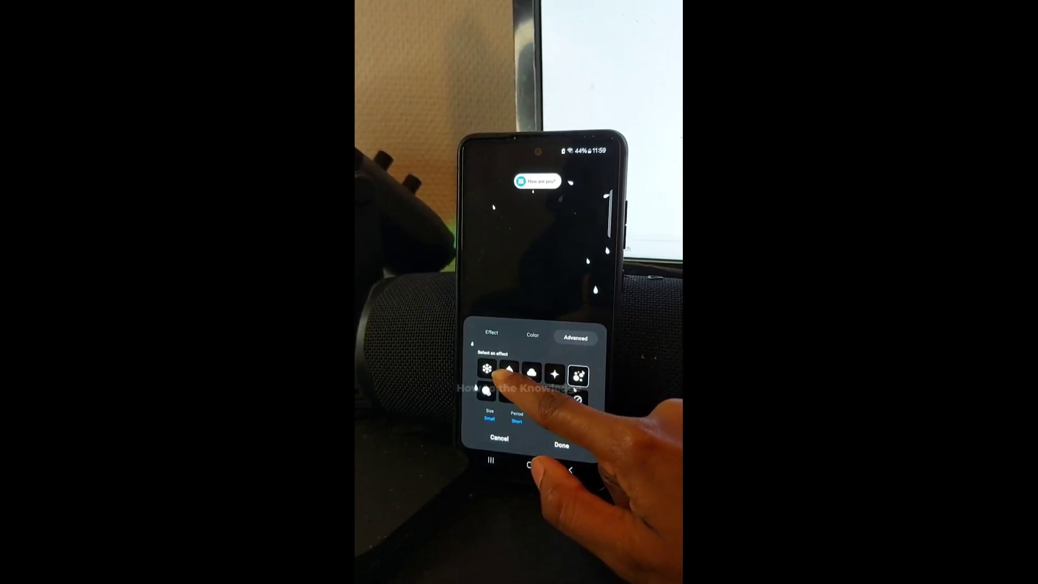
click(509, 371)
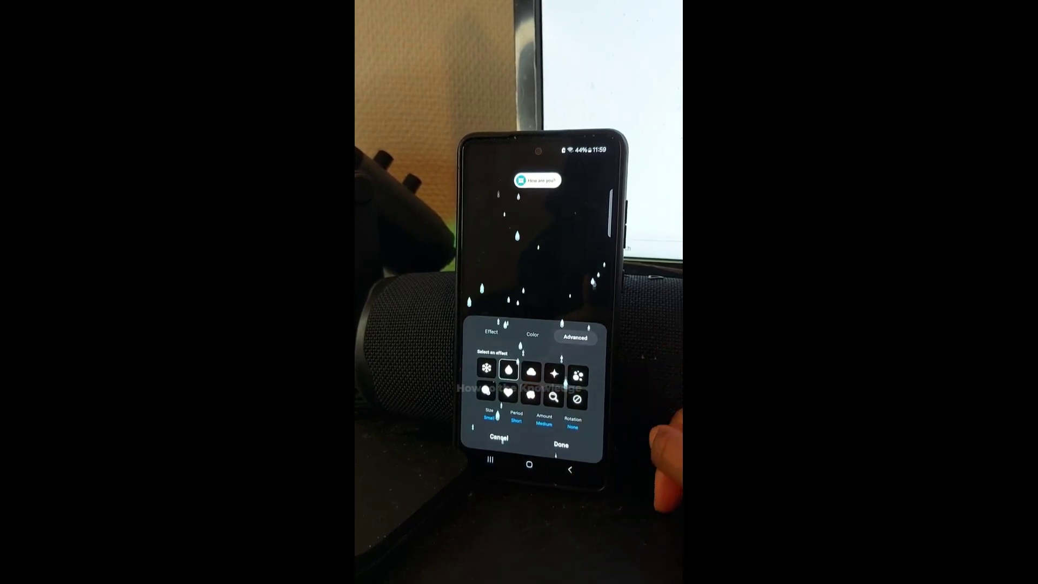
click(572, 438)
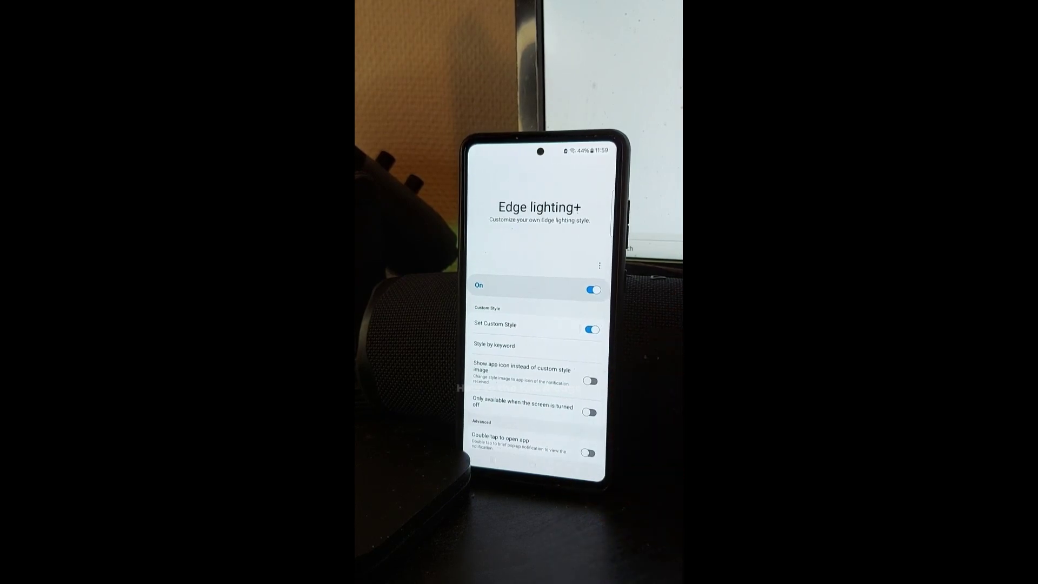
Reopen the custom style editor and select the raindrop effect tile.
click(551, 323)
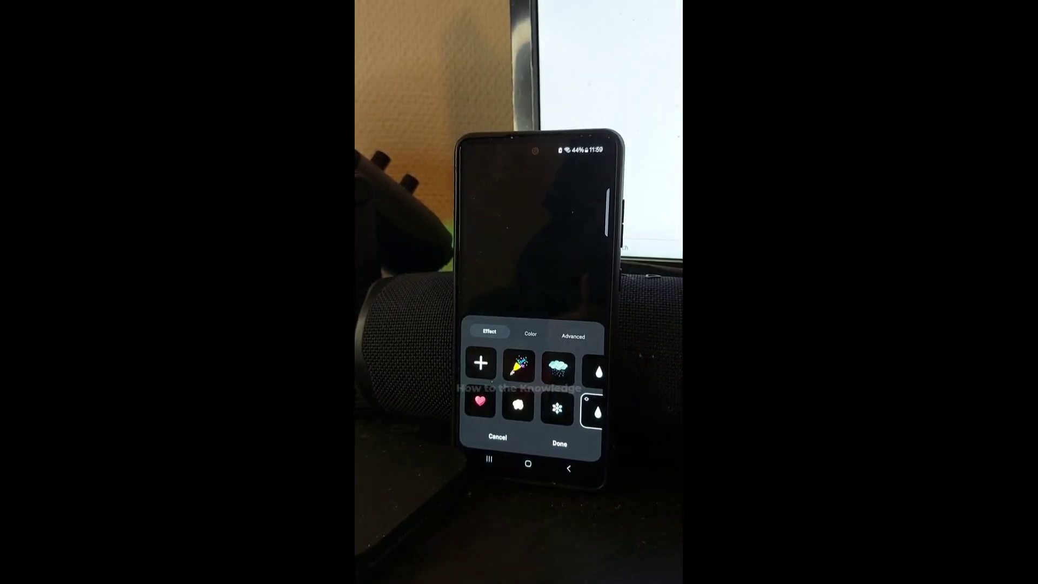
click(600, 371)
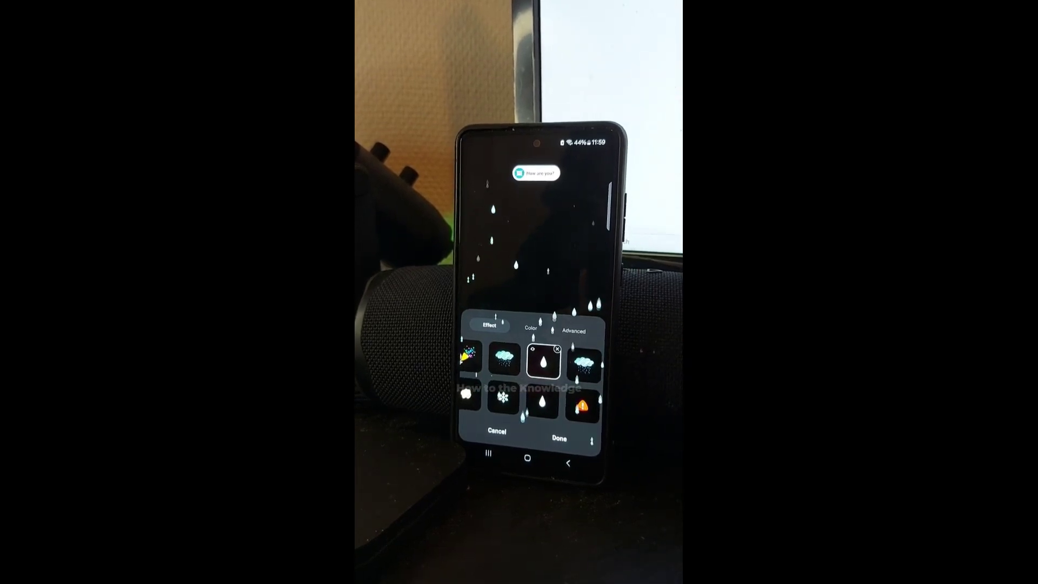